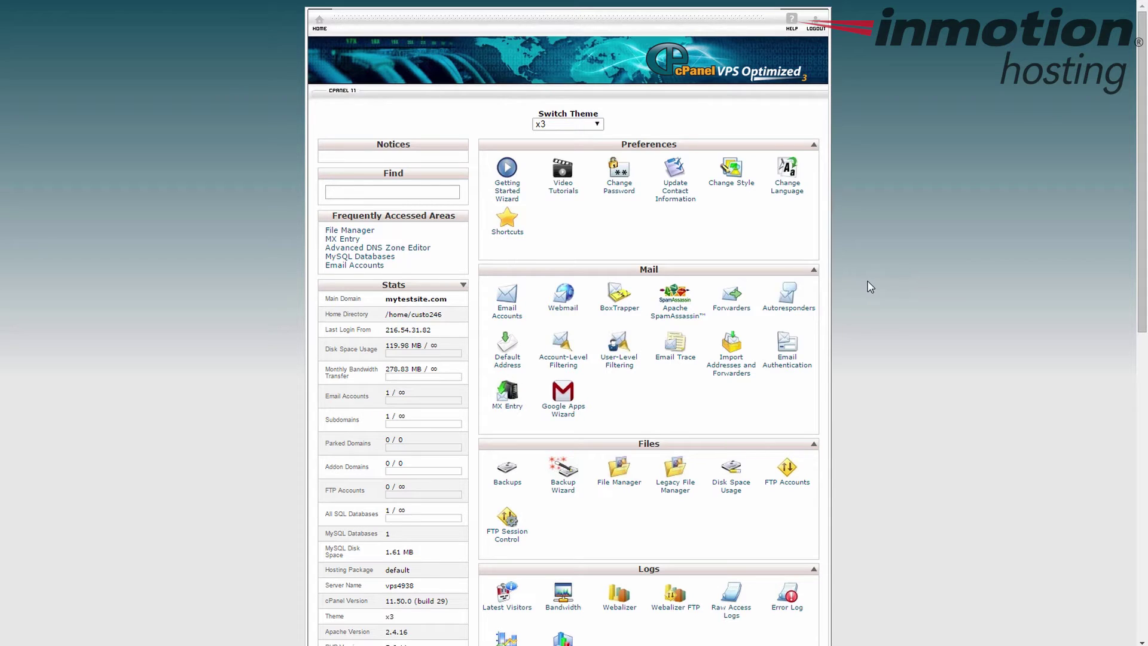
Open MySQL Databases and highlight the current database's name under Current Databases.
scroll(597, 214, "down", 2)
scroll(598, 214, "down", 10)
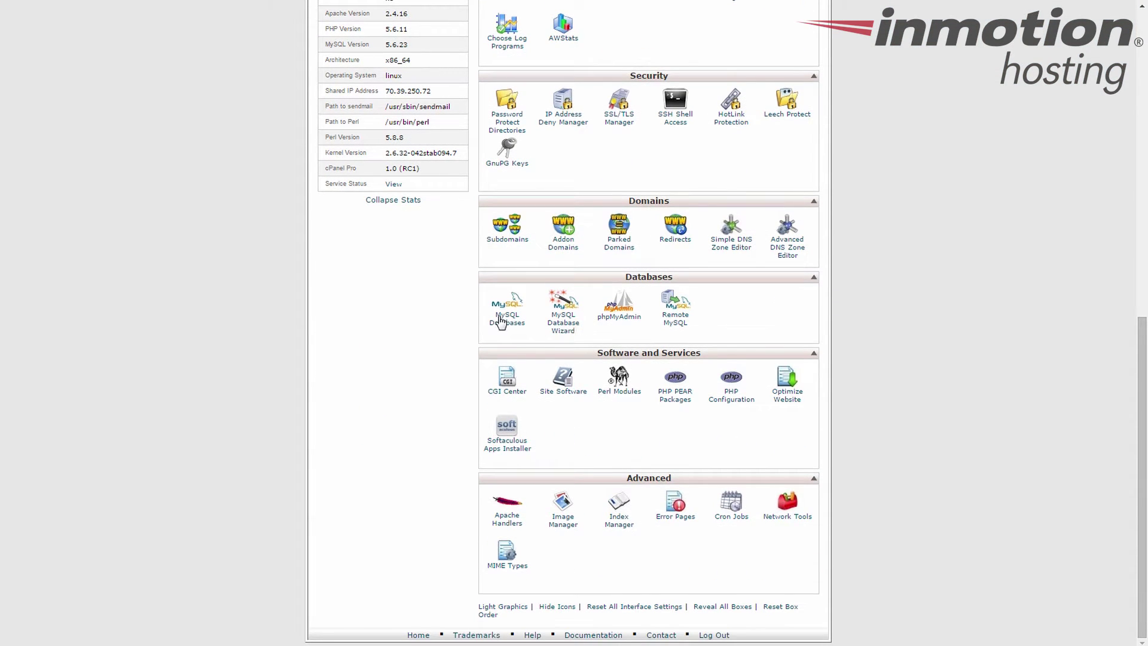
left_click(505, 327)
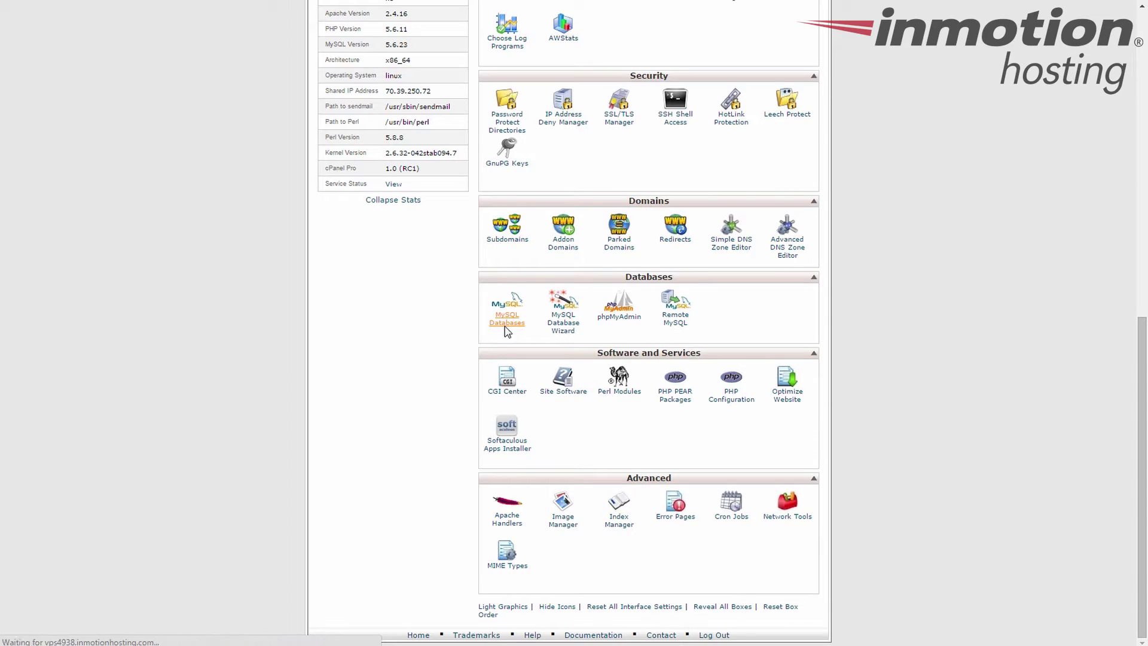
scroll(684, 245, "down", 3)
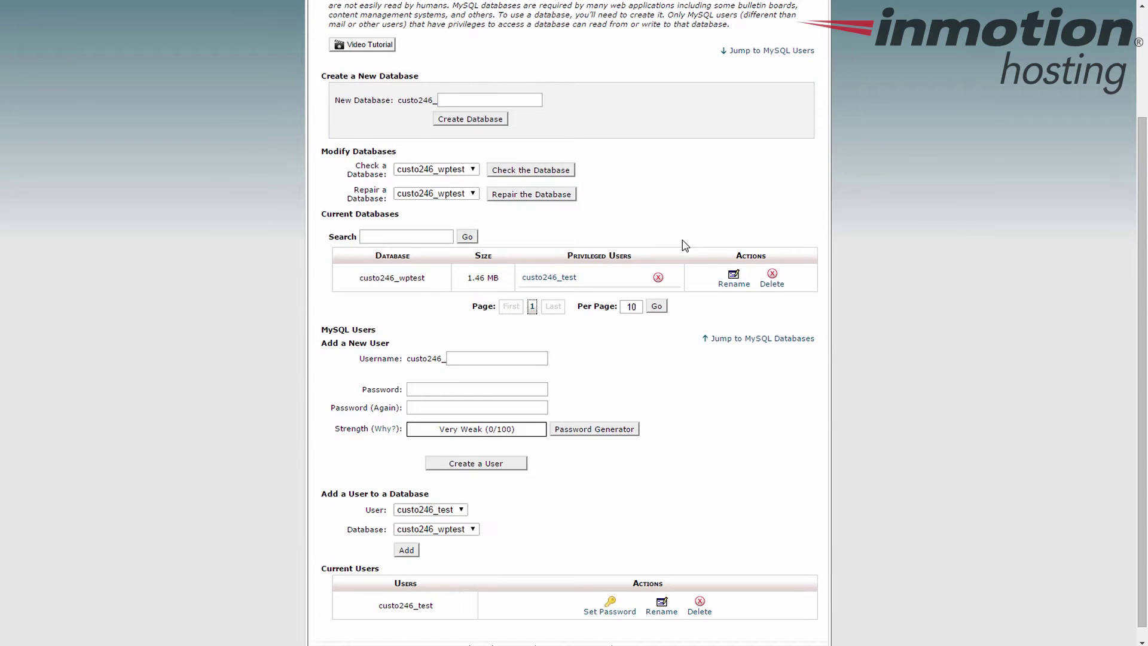
scroll(707, 311, "down", 1)
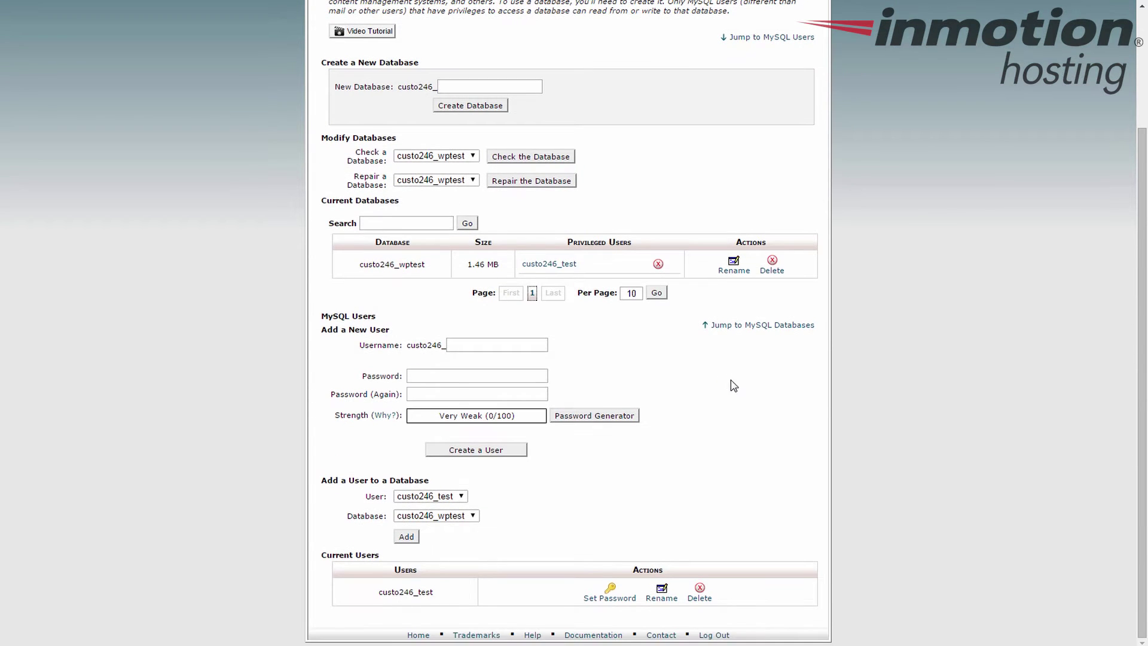
left_click_drag(345, 264, 444, 263)
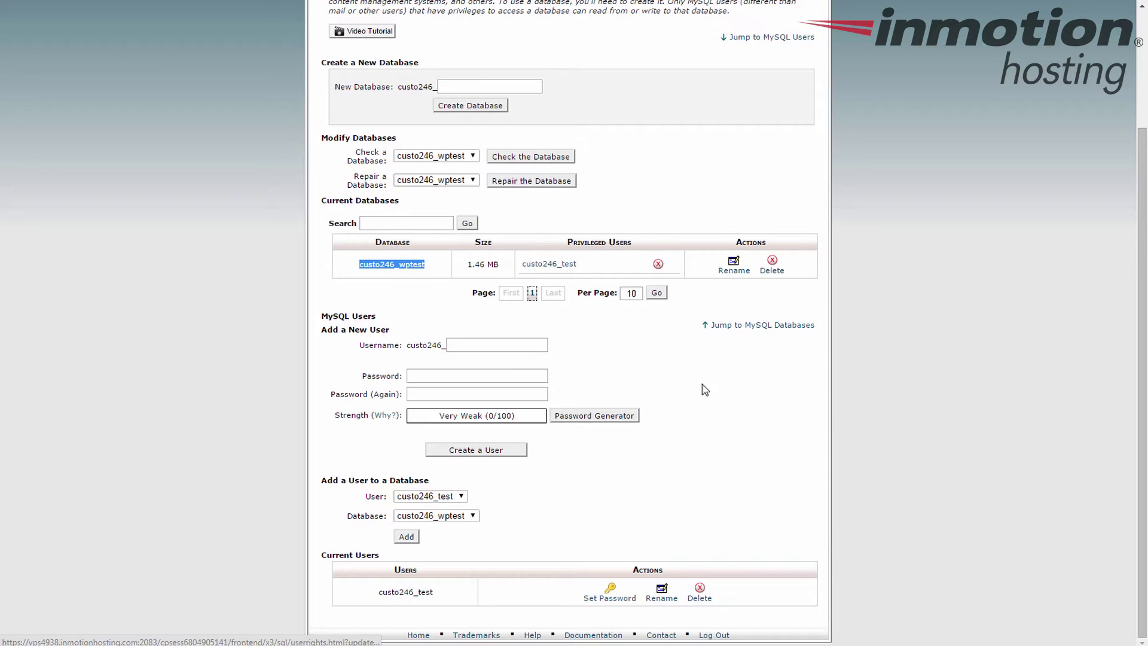
left_click(718, 392)
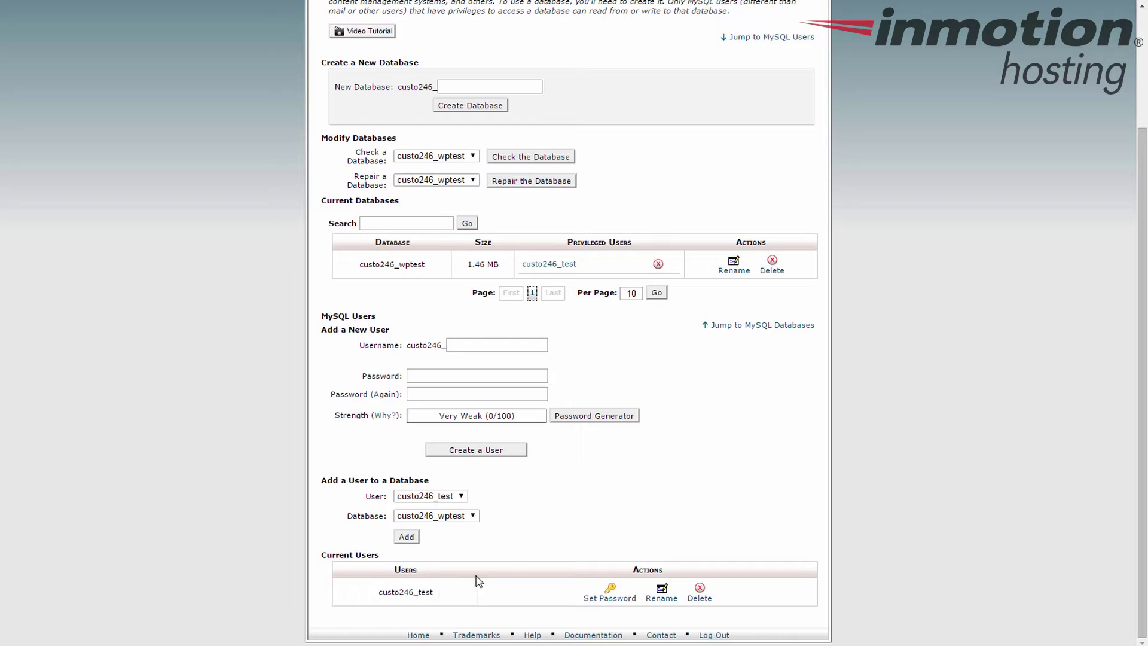
Return to the cPanel home and open File Manager on the public_html web root with hidden files shown.
scroll(663, 472, "up", 3)
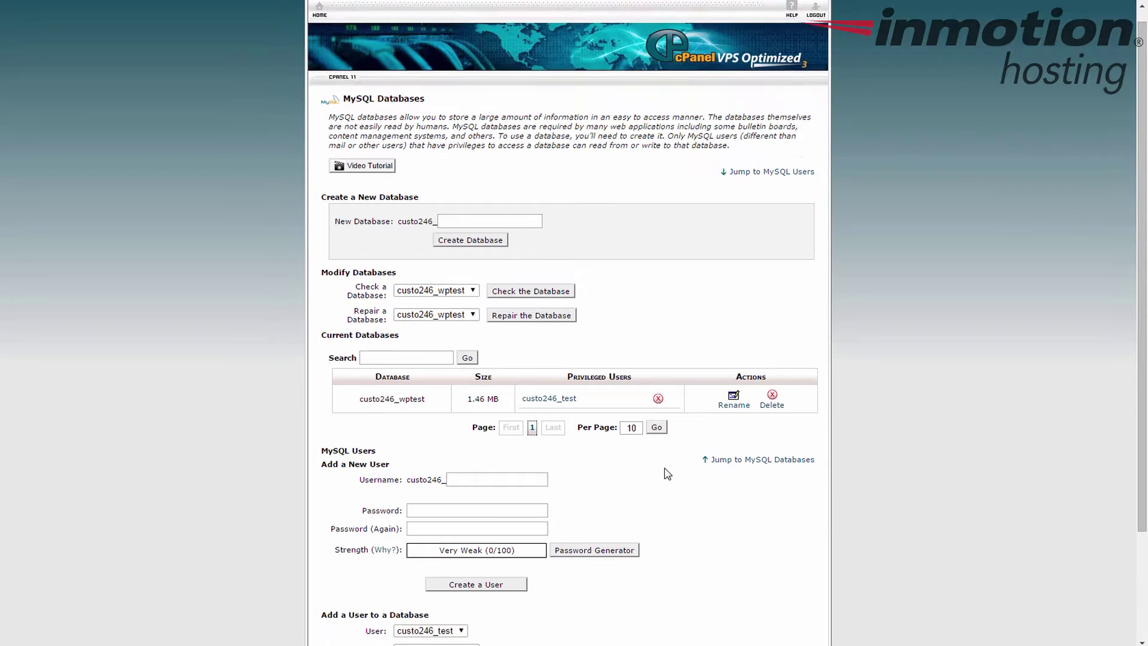
left_click(320, 24)
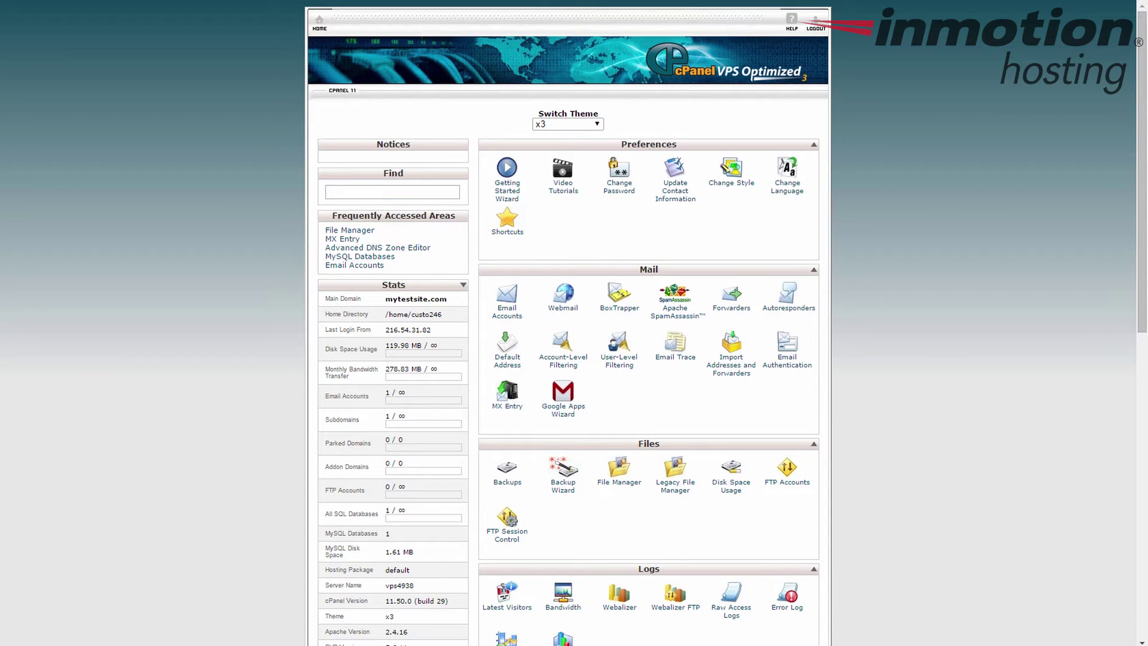
scroll(699, 356, "down", 2)
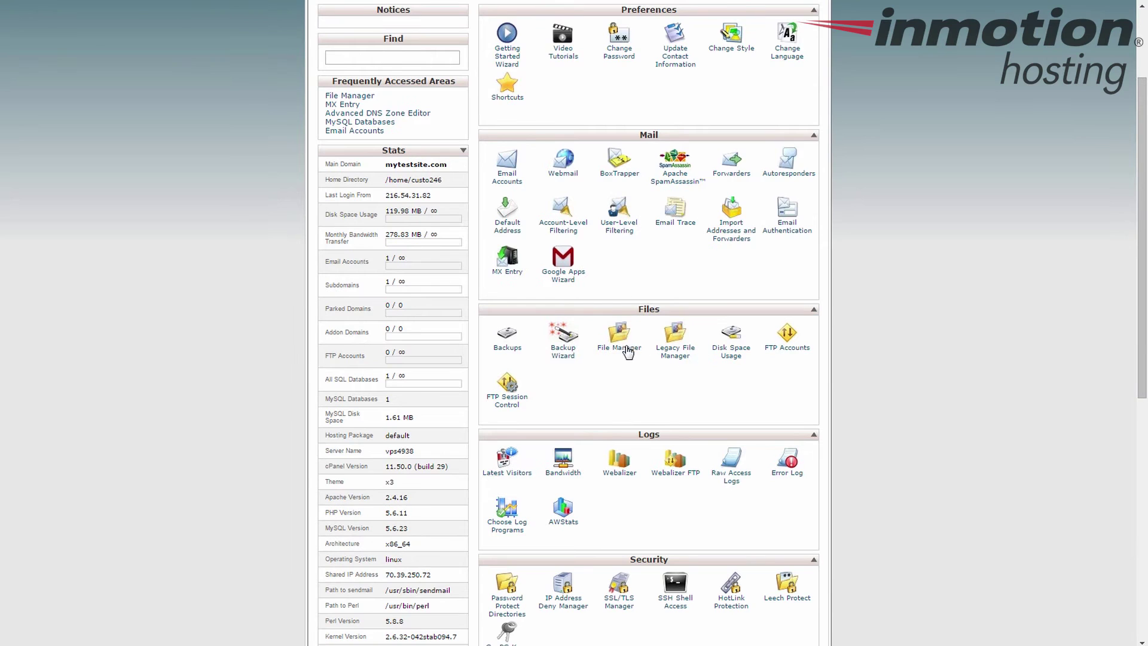
left_click(628, 352)
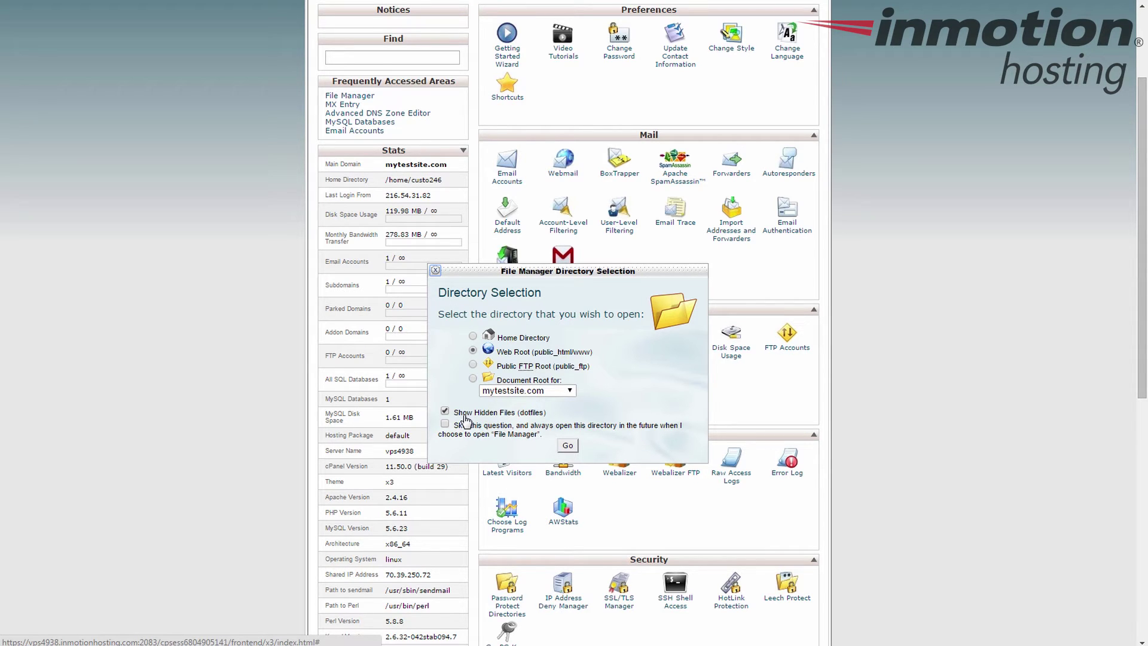
left_click(567, 446)
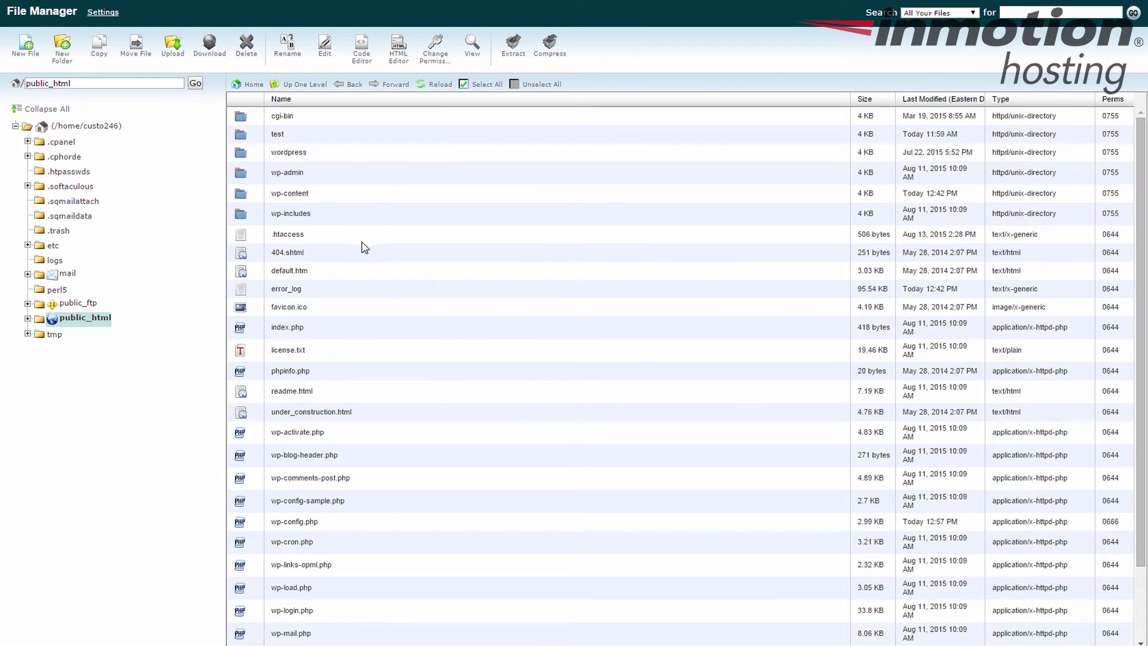
Open wp-config.php in the Code Editor with utf-8 encoding.
scroll(400, 231, "down", 3)
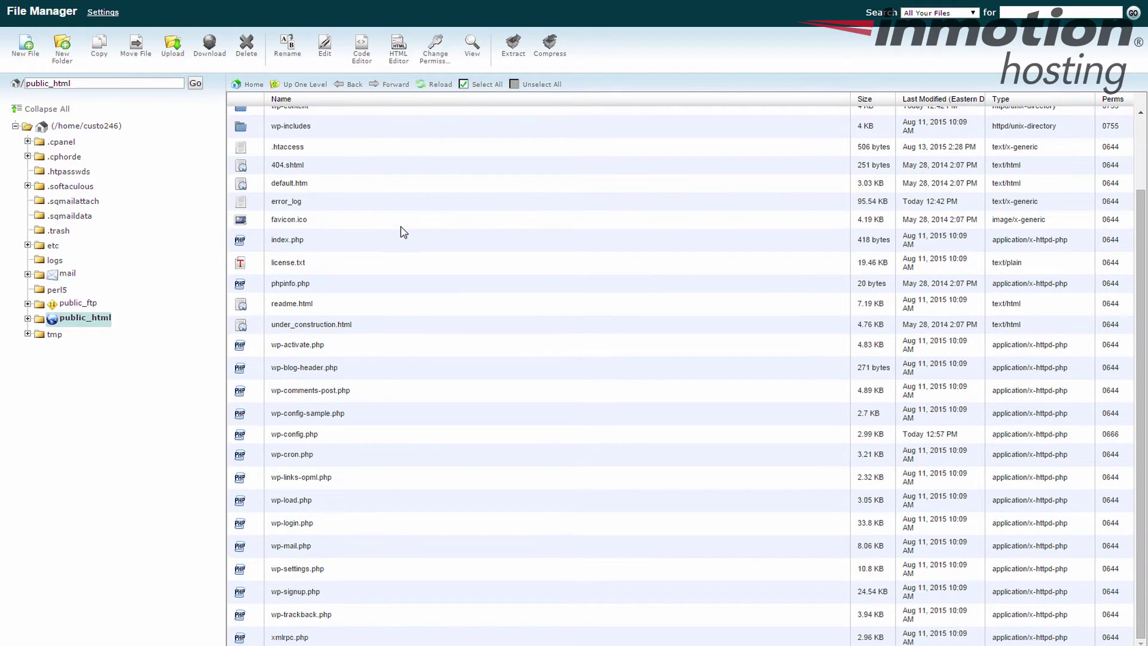
left_click(334, 439)
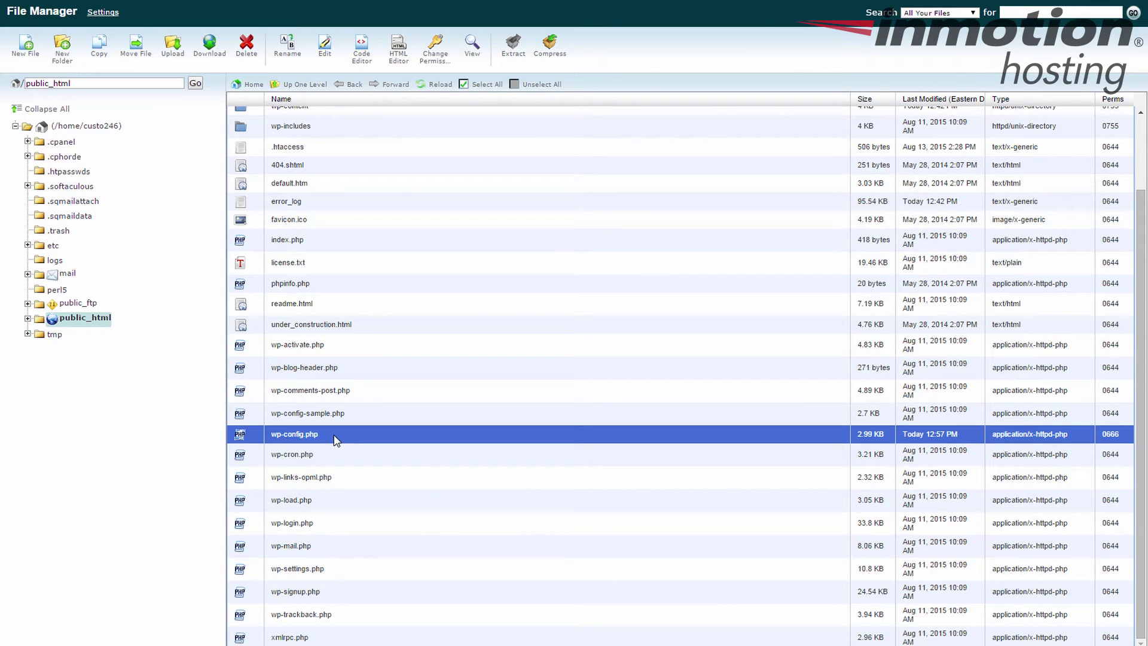
right_click(335, 440)
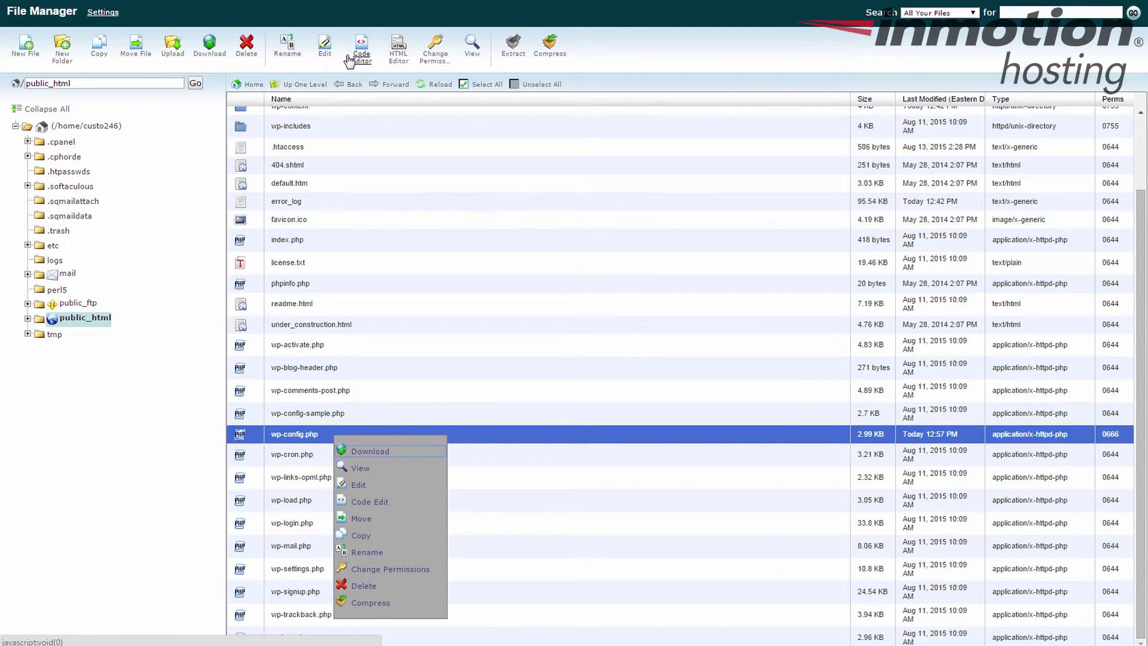
left_click(361, 486)
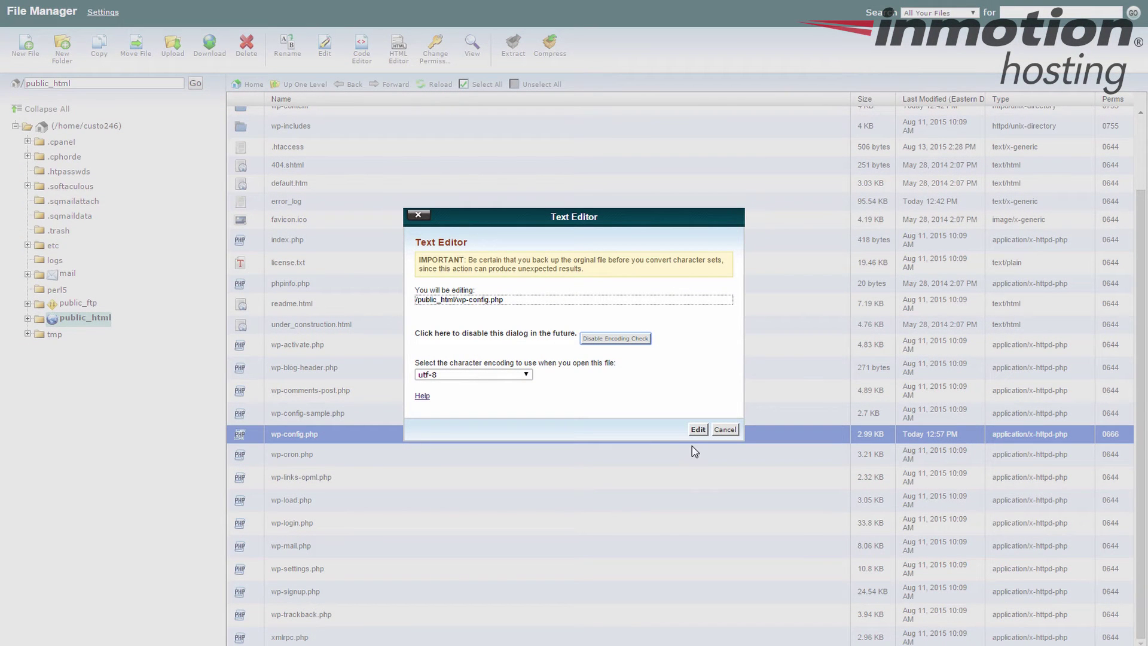
left_click(698, 430)
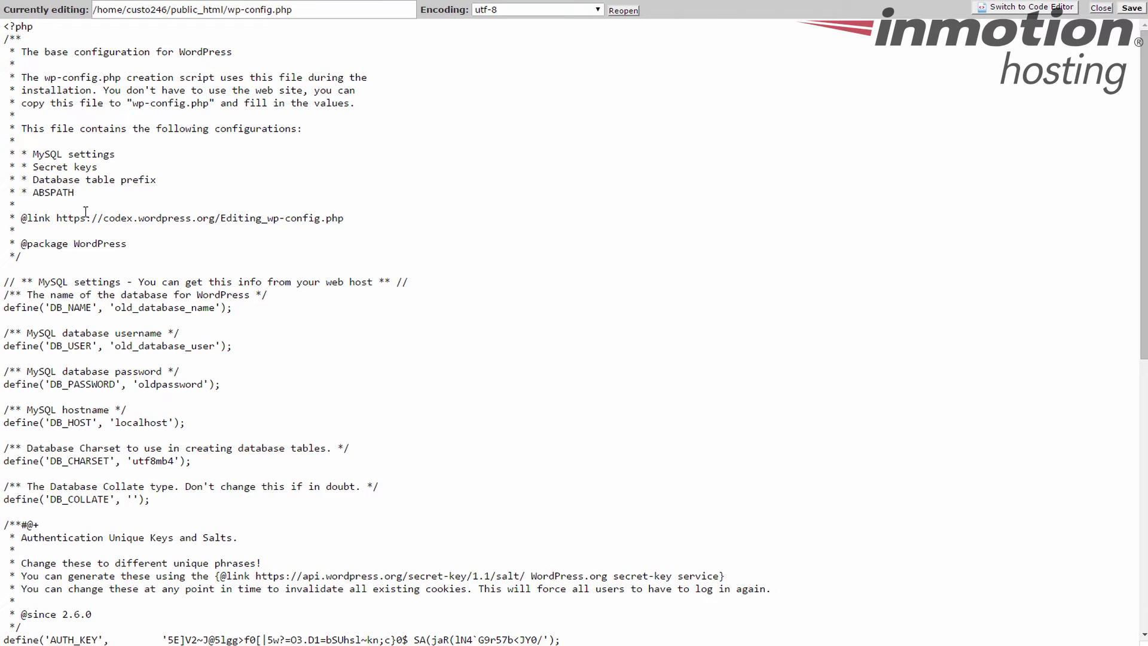
left_click_drag(238, 384, 4, 282)
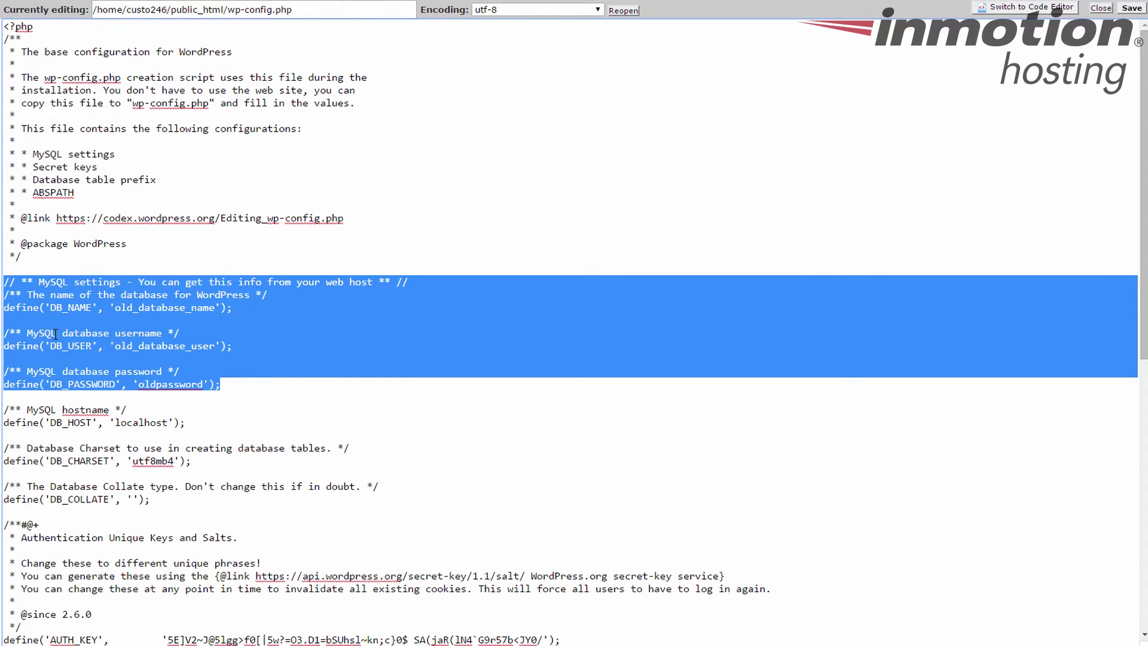
left_click(272, 389)
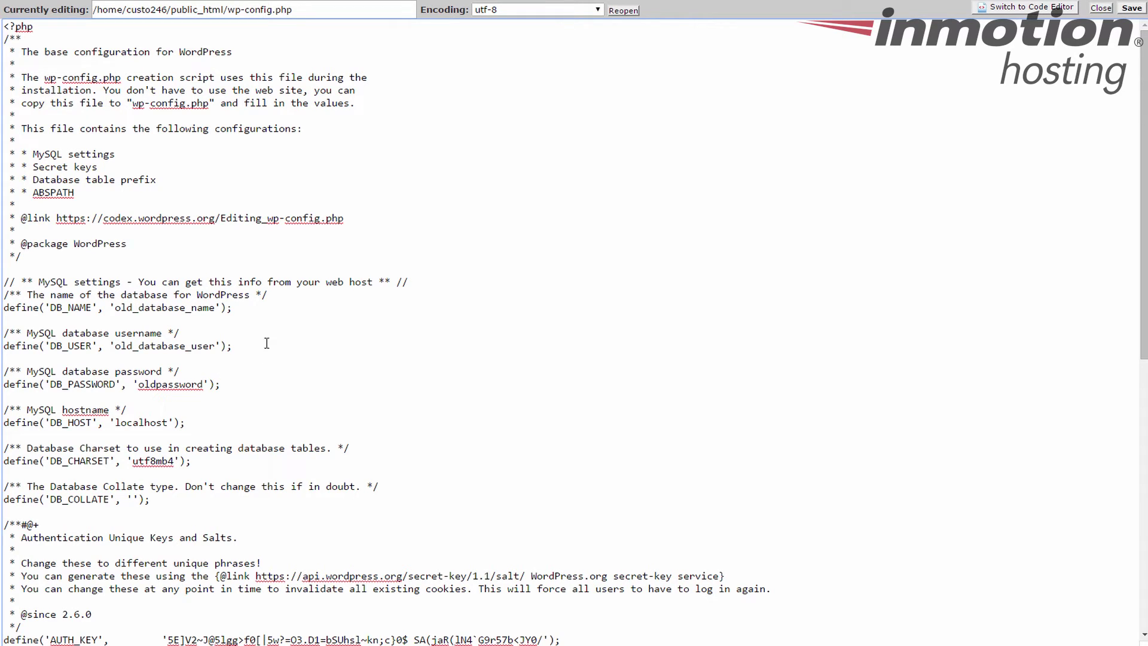
left_click_drag(115, 308, 214, 309)
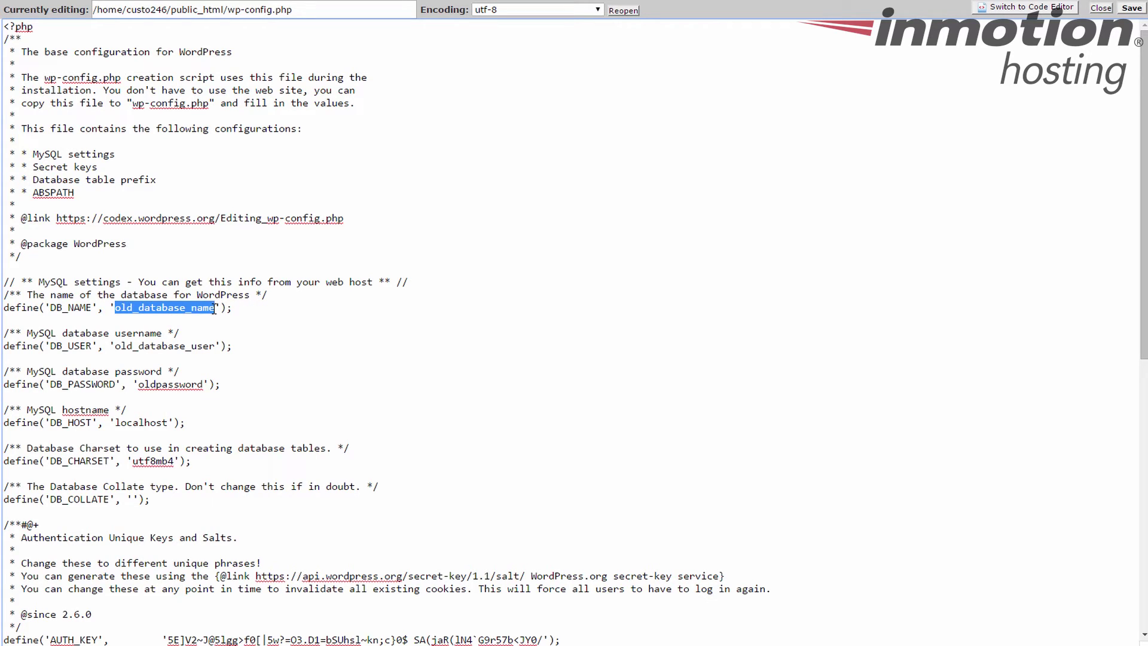
Set both DB_NAME and DB_USER to custo246_test.
type("custo246")
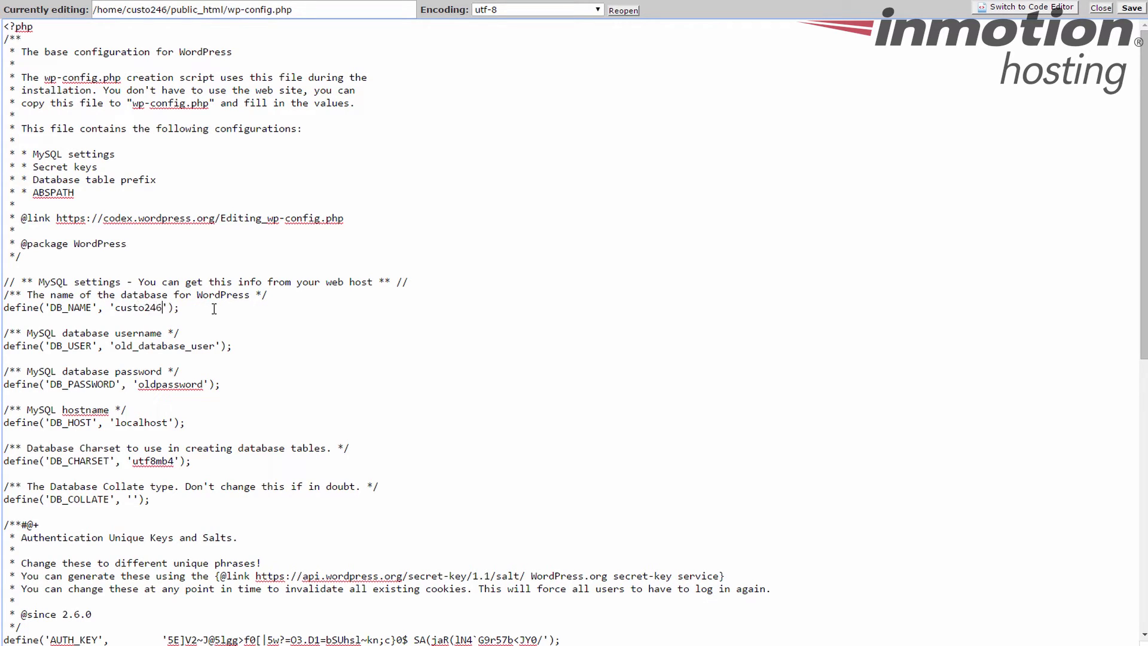
type("_test")
left_click_drag(115, 347, 186, 346)
type("custo246")
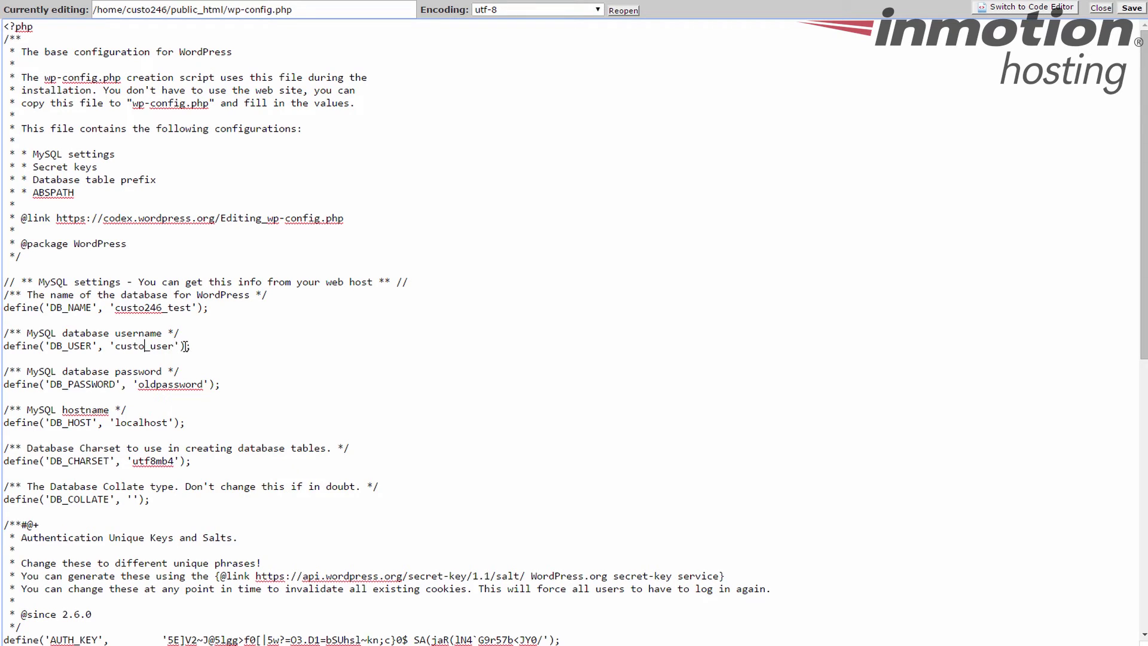
type("_")
key("BackSpace")
key("Delete")
key("Delete")
type("test")
left_click(224, 352)
Replace the DB_PASSWORD value with the new database password and save wp-config.php.
left_click_drag(138, 384, 205, 383)
type("newpas")
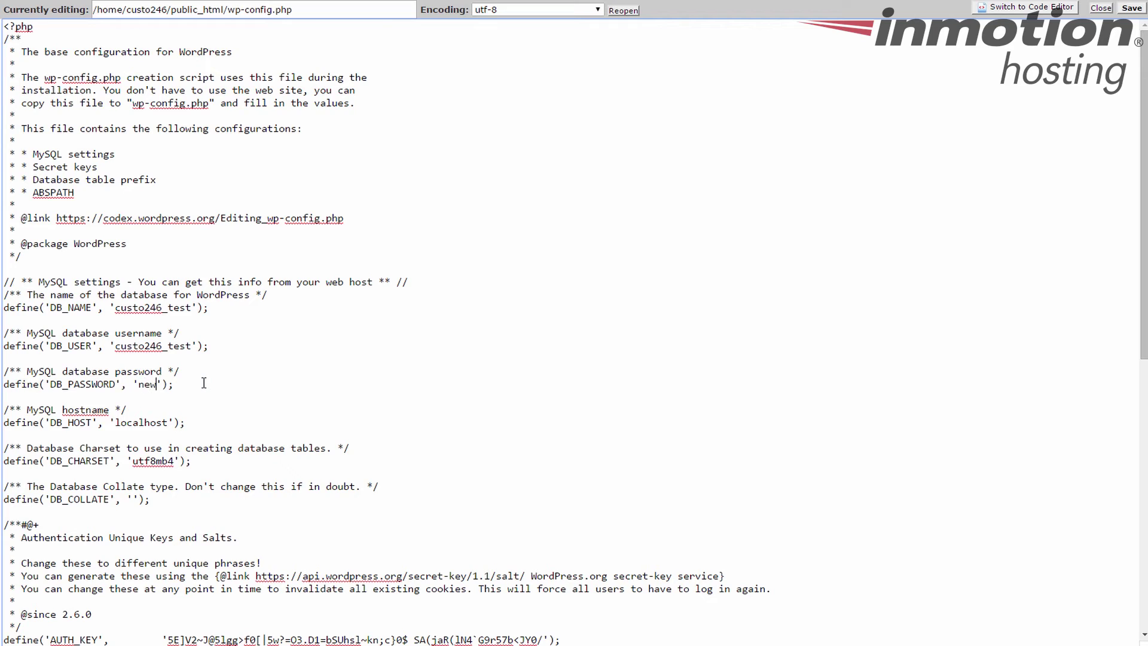
type("sword")
left_click(270, 383)
left_click(1131, 10)
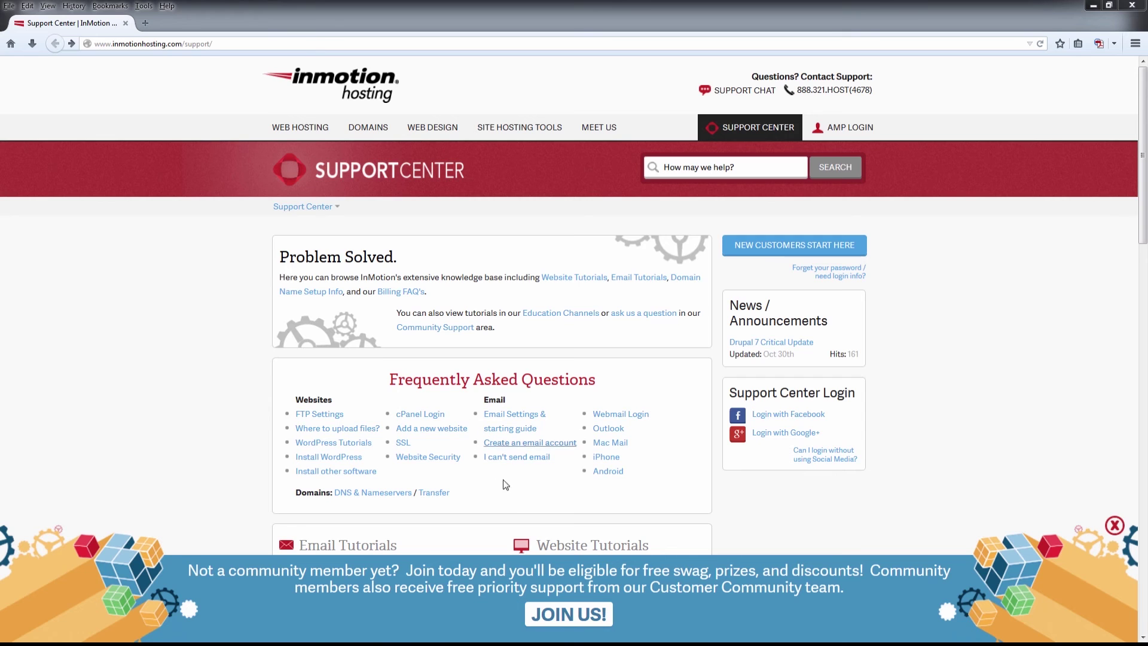
Open the Join the Community page from the JOIN US community banner.
left_click(544, 605)
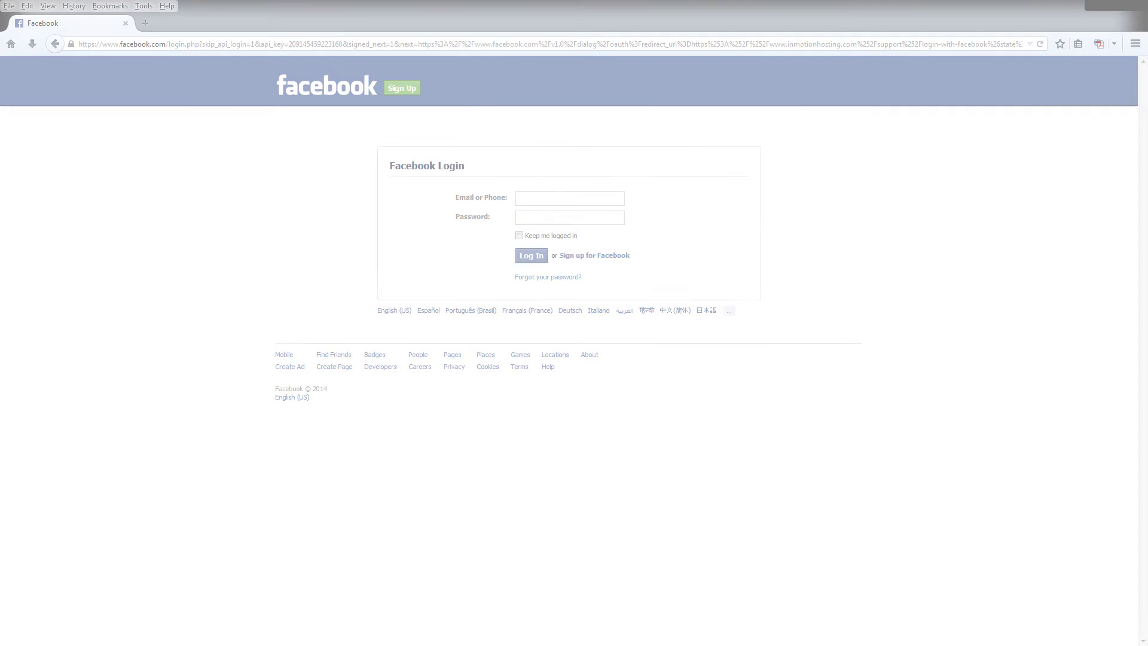